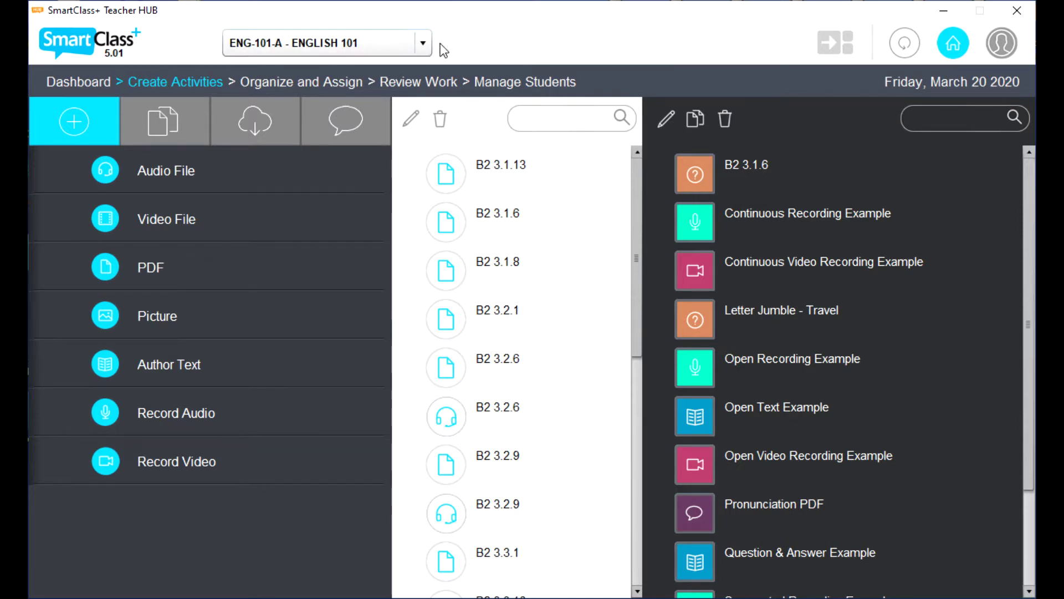
Step: Return to the overview of all classes, open class ENG-101-A and choose to create activities
{"action": "left_click", "coordinate": [425, 44]}
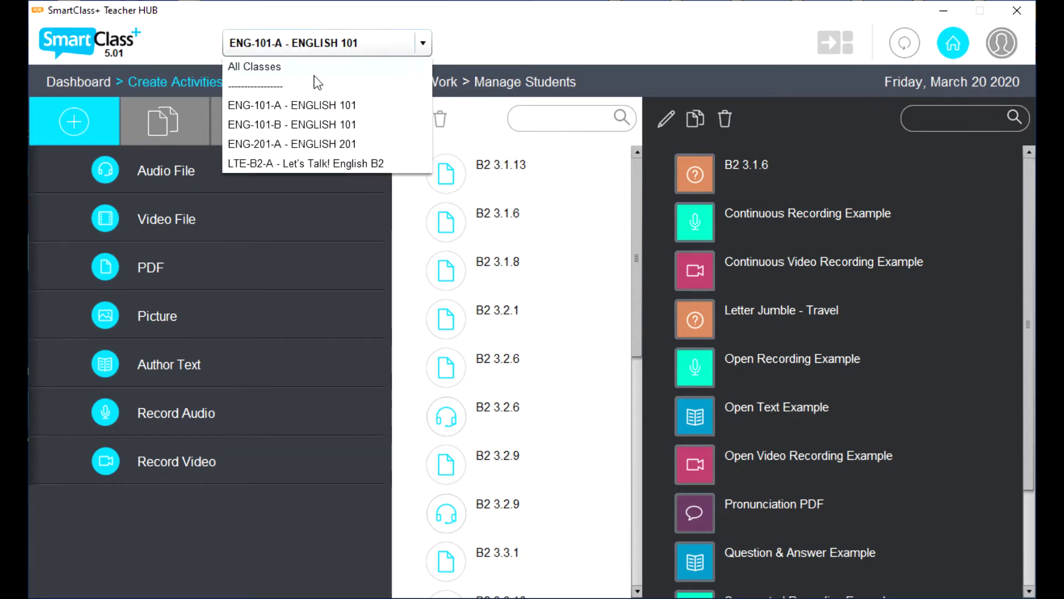
{"action": "left_click", "coordinate": [283, 70]}
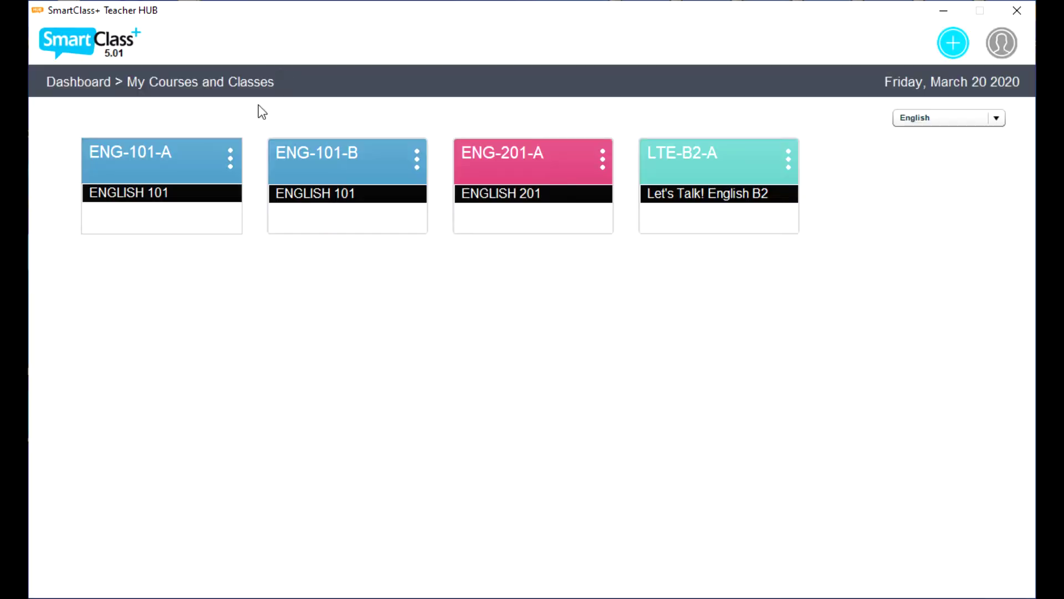
{"action": "left_click", "coordinate": [180, 173]}
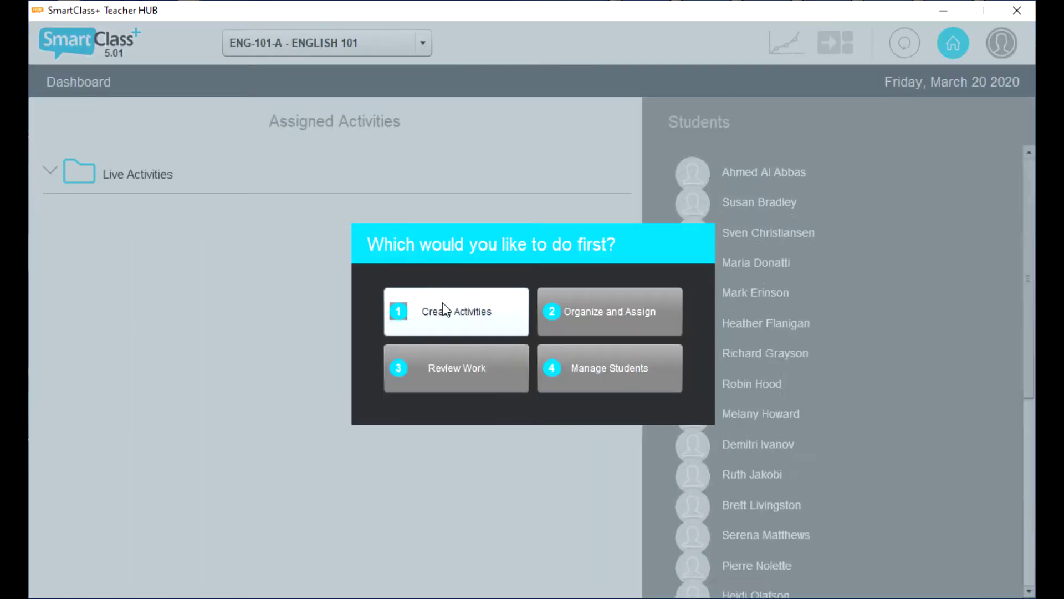
{"action": "left_click", "coordinate": [442, 301]}
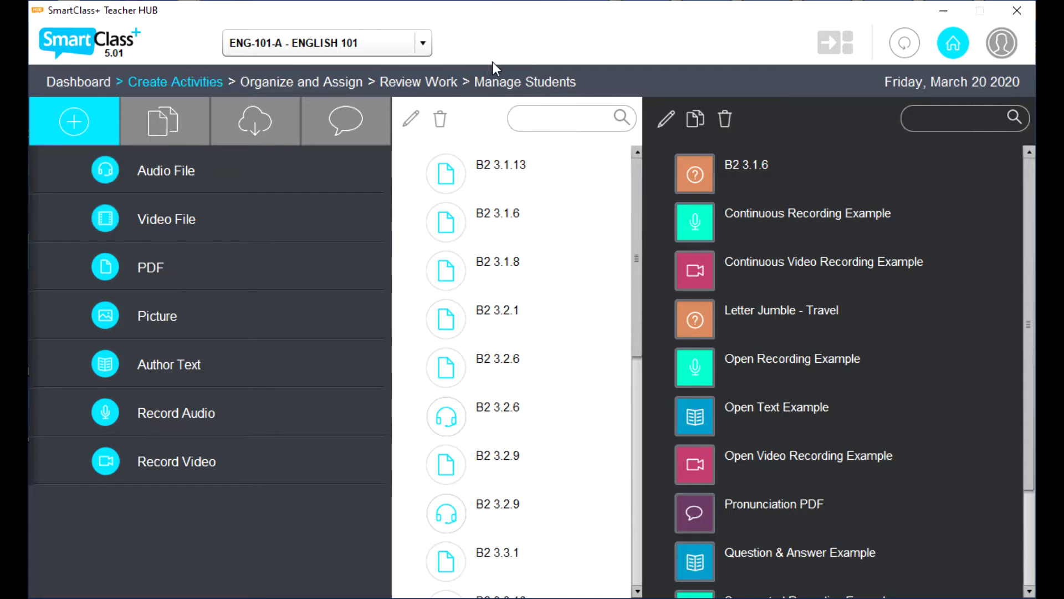
Step: Look through the home navigation choices, the Shared Documents and the WEB Shared Documents, and return to the options for adding resources
{"action": "left_click", "coordinate": [955, 45]}
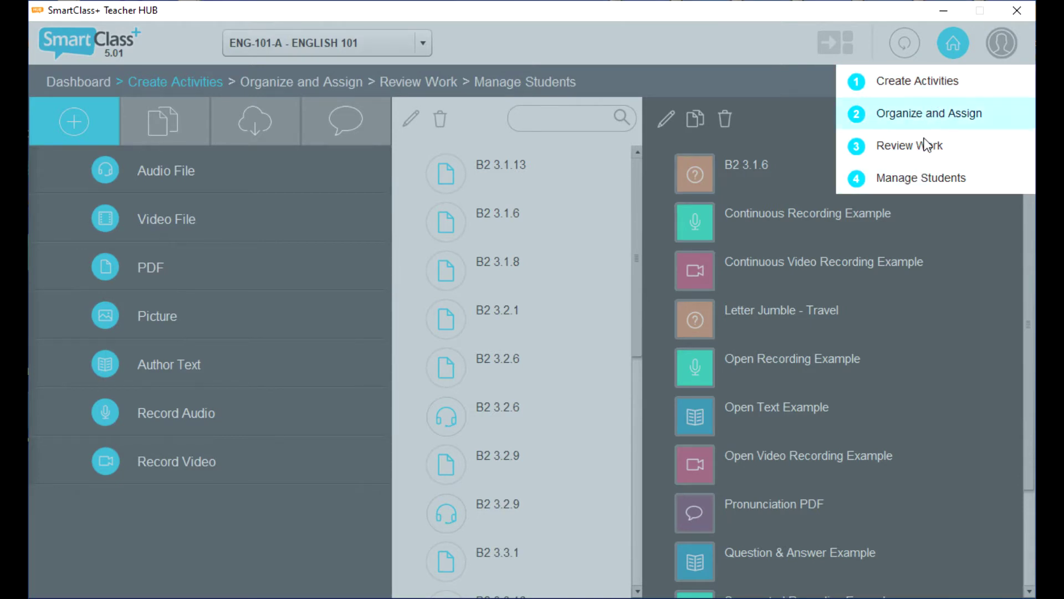
{"action": "left_click", "coordinate": [956, 47]}
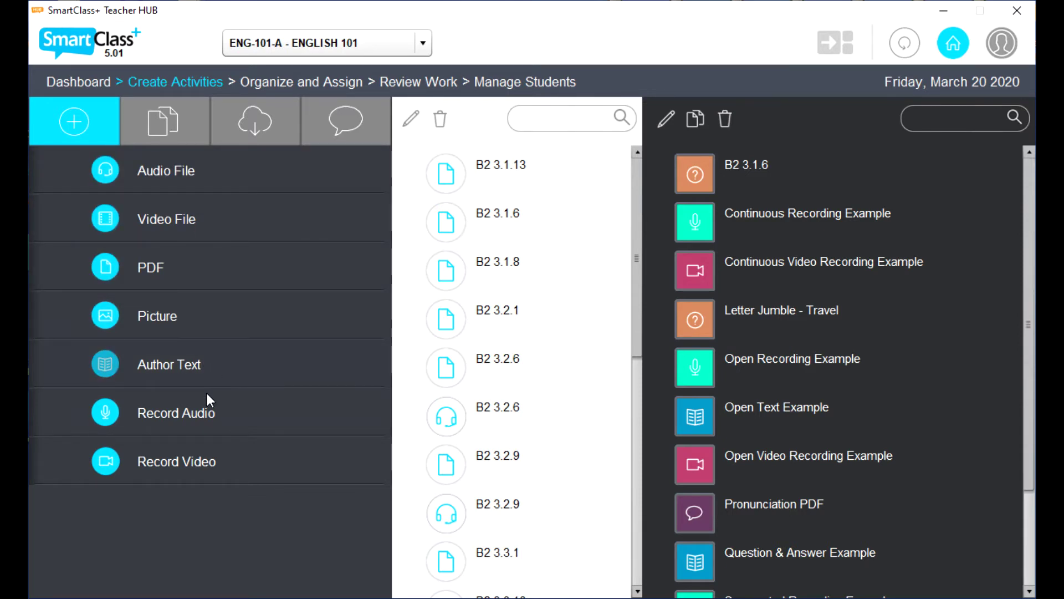
{"action": "left_click", "coordinate": [176, 131]}
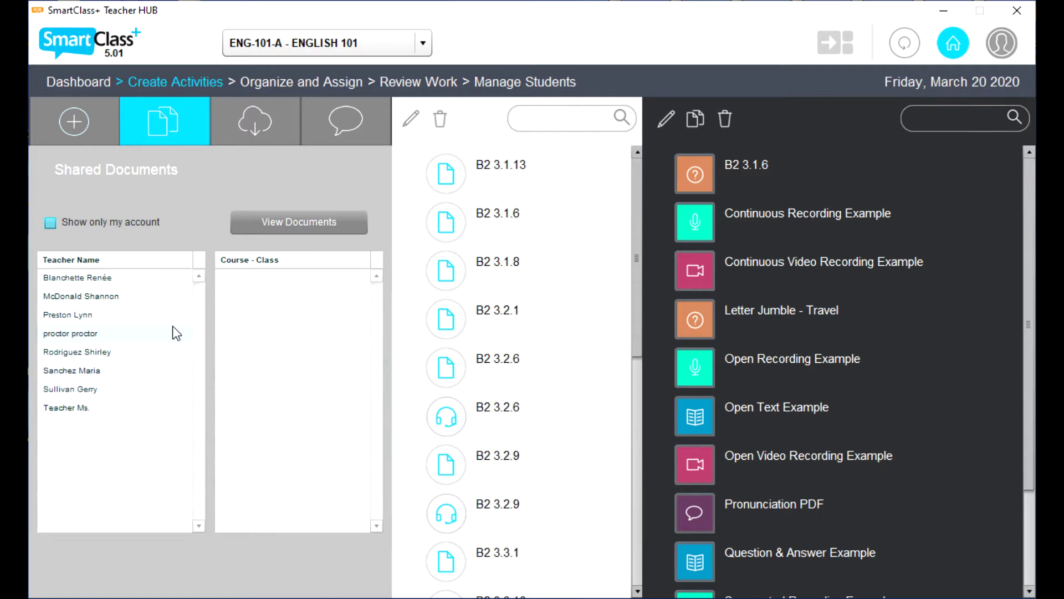
{"action": "left_click", "coordinate": [259, 123]}
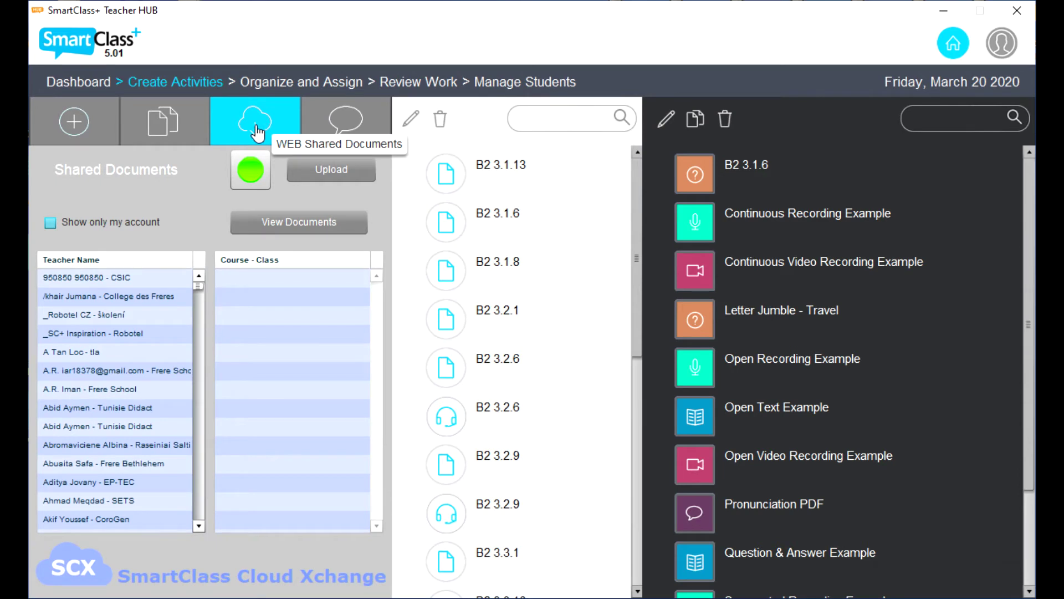
{"action": "left_click", "coordinate": [74, 120]}
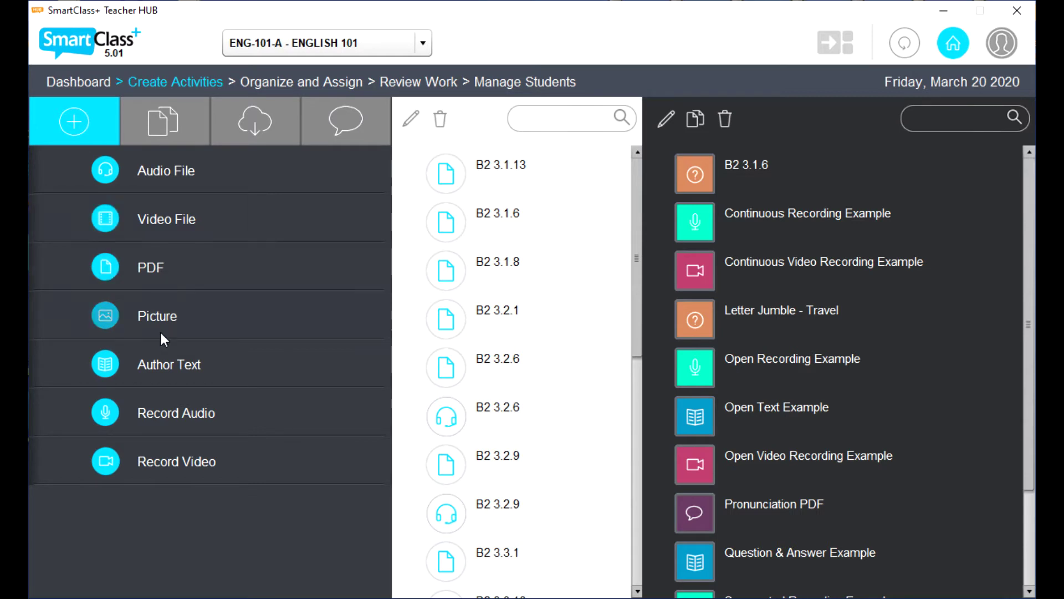
Step: Import the picture dubai-Burj.jpg from the Buildings folder as a new resource
{"action": "left_click", "coordinate": [103, 316]}
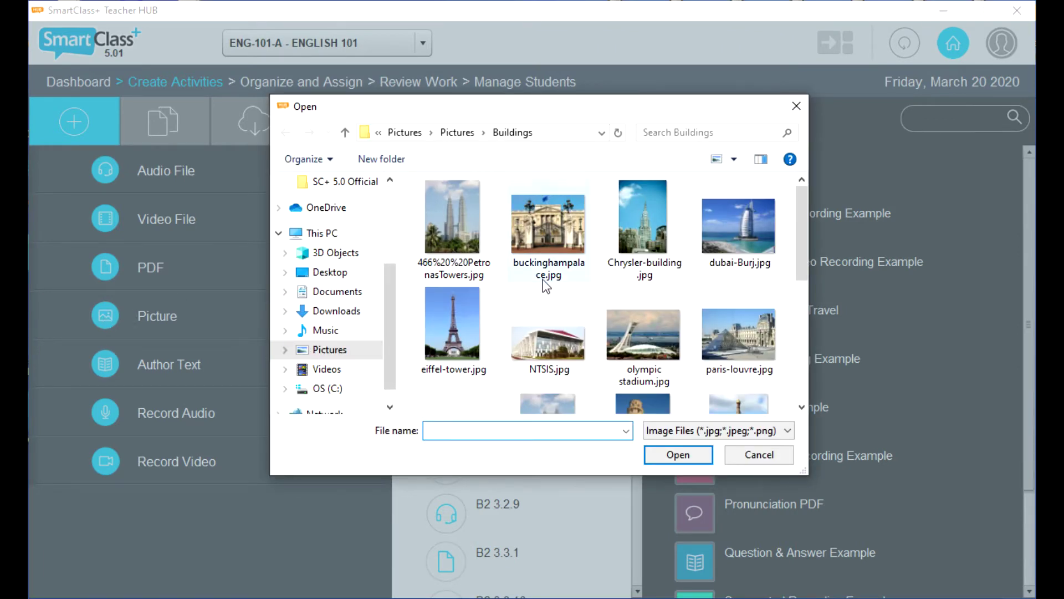
{"action": "left_click", "coordinate": [741, 228]}
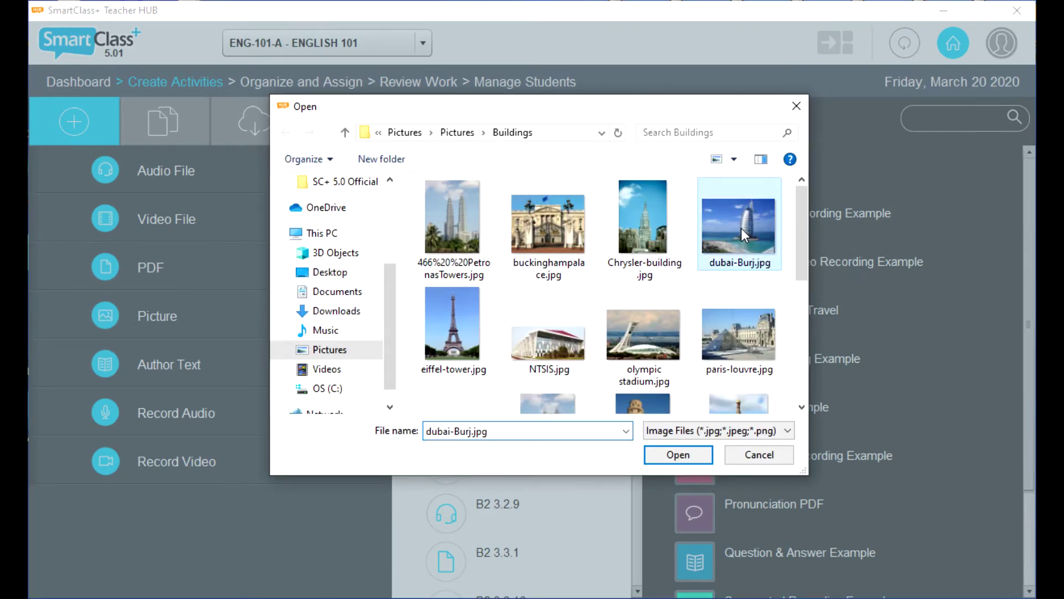
{"action": "left_click", "coordinate": [678, 454]}
Step: Start a new activity from the dubai-Burj picture and name it Burj Al Arab
{"action": "left_click_drag", "start_coordinate": [637, 278], "coordinate": [611, 443]}
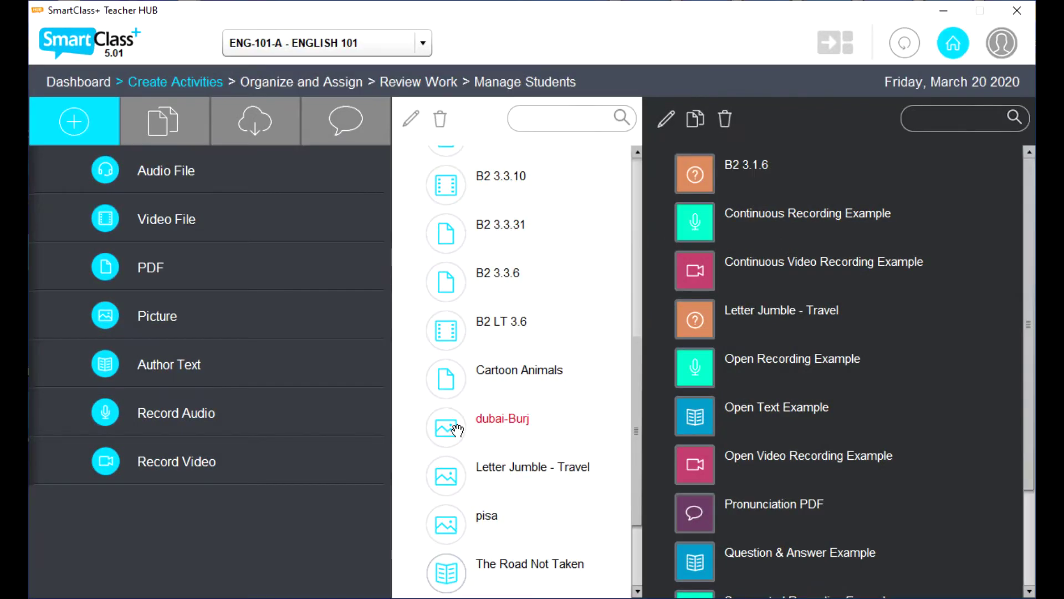
{"action": "left_click_drag", "start_coordinate": [460, 429], "coordinate": [902, 406]}
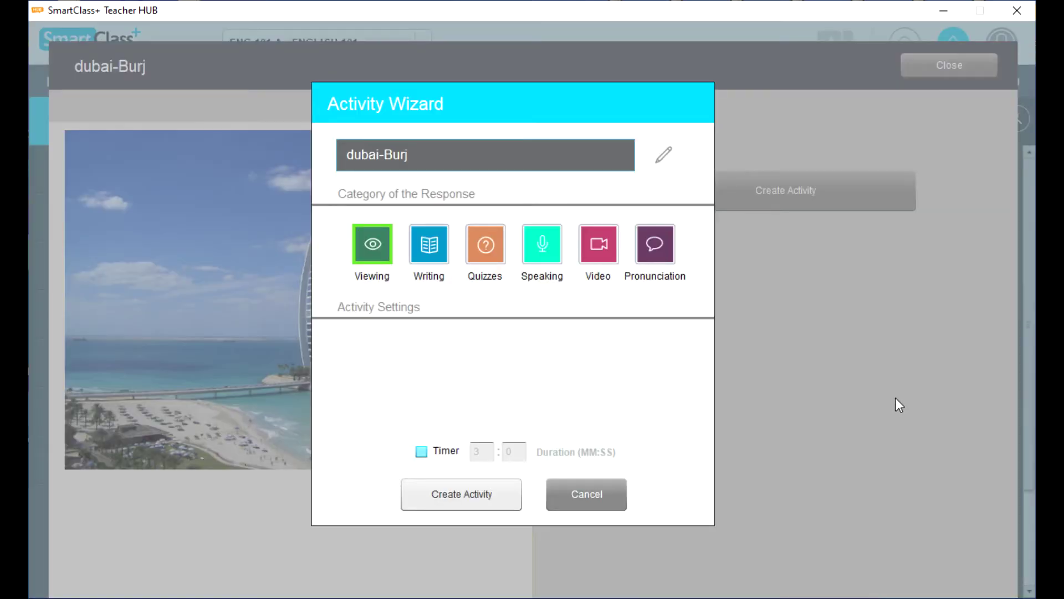
{"action": "left_click_drag", "start_coordinate": [412, 155], "coordinate": [314, 155]}
{"action": "mouse_move", "coordinate": [173, 595]}
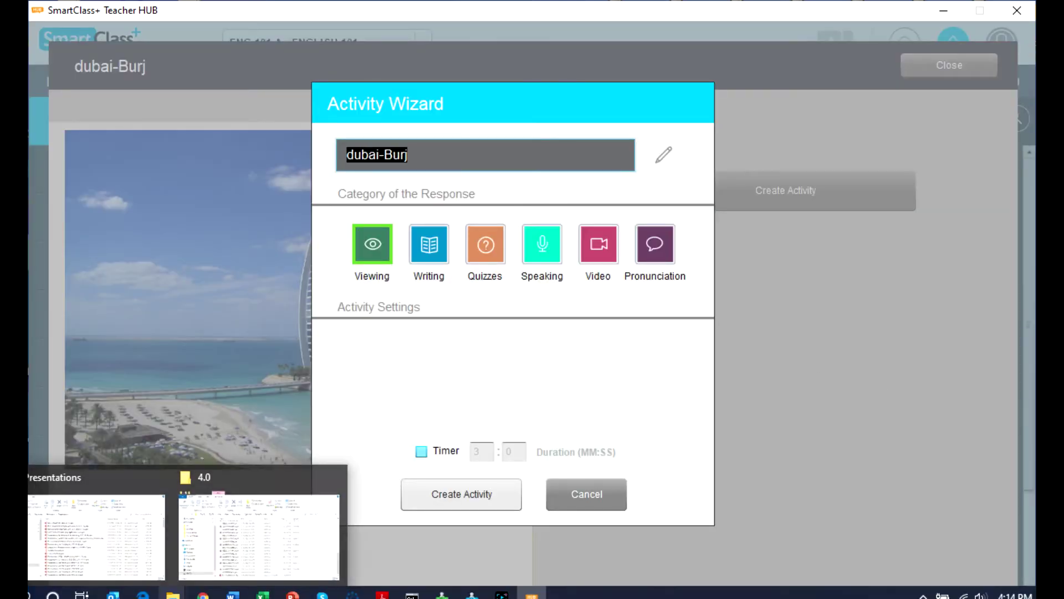
{"action": "type", "text": "B"}
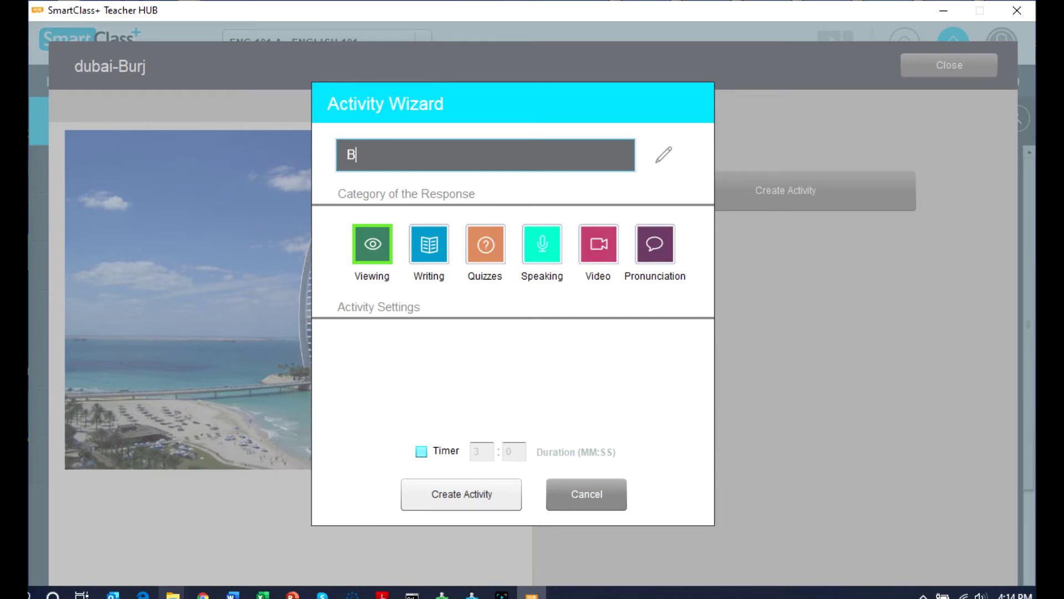
{"action": "type", "text": "urj Al Arab"}
{"action": "left_click", "coordinate": [173, 594]}
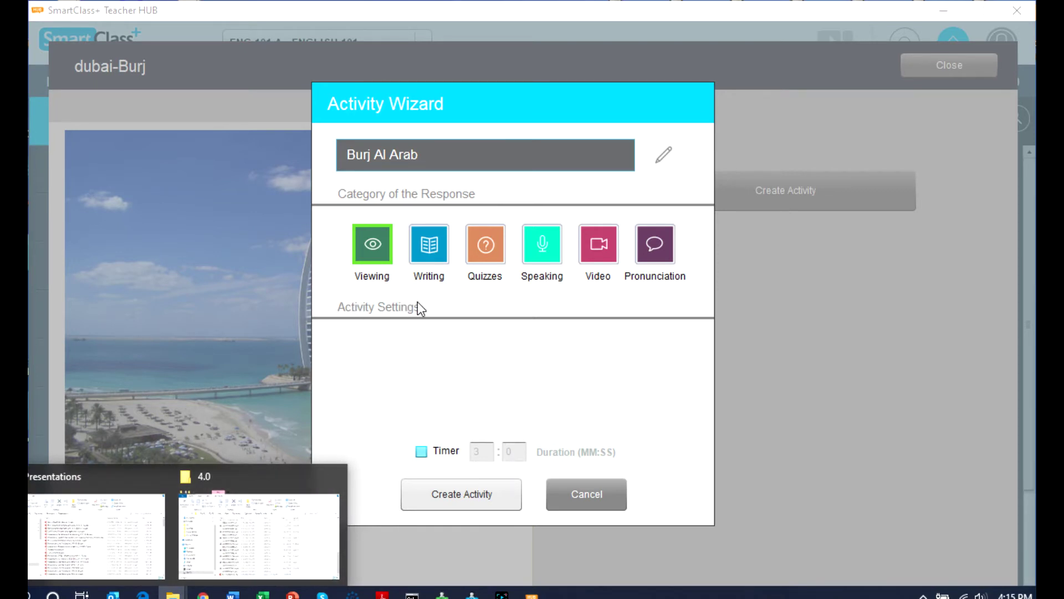
Step: Examine the activity settings offered for the Writing and Quizzes response categories
{"action": "left_click", "coordinate": [435, 247]}
{"action": "left_click", "coordinate": [435, 245]}
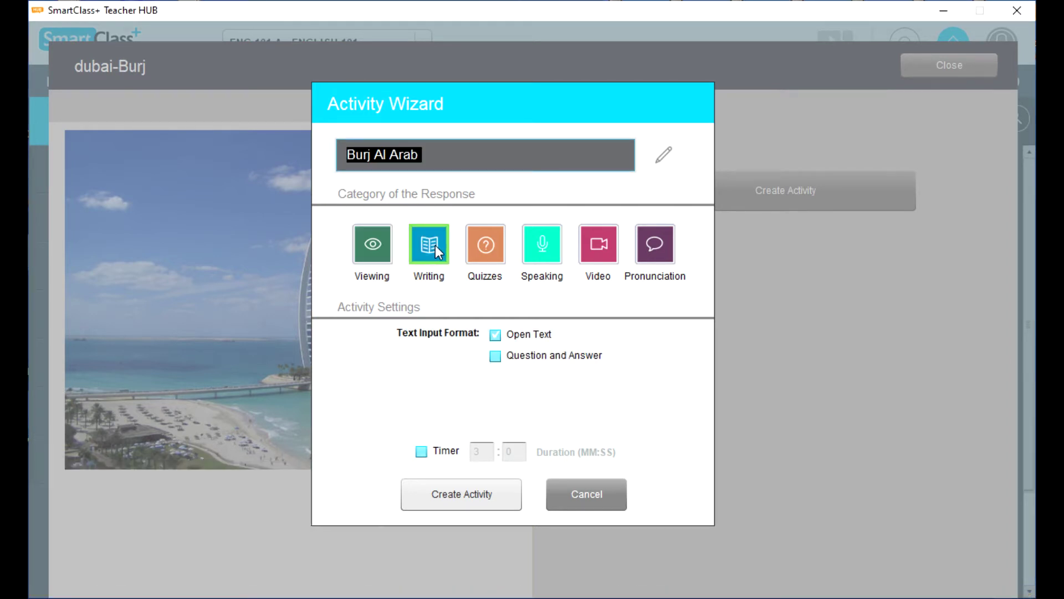
{"action": "left_click", "coordinate": [488, 229]}
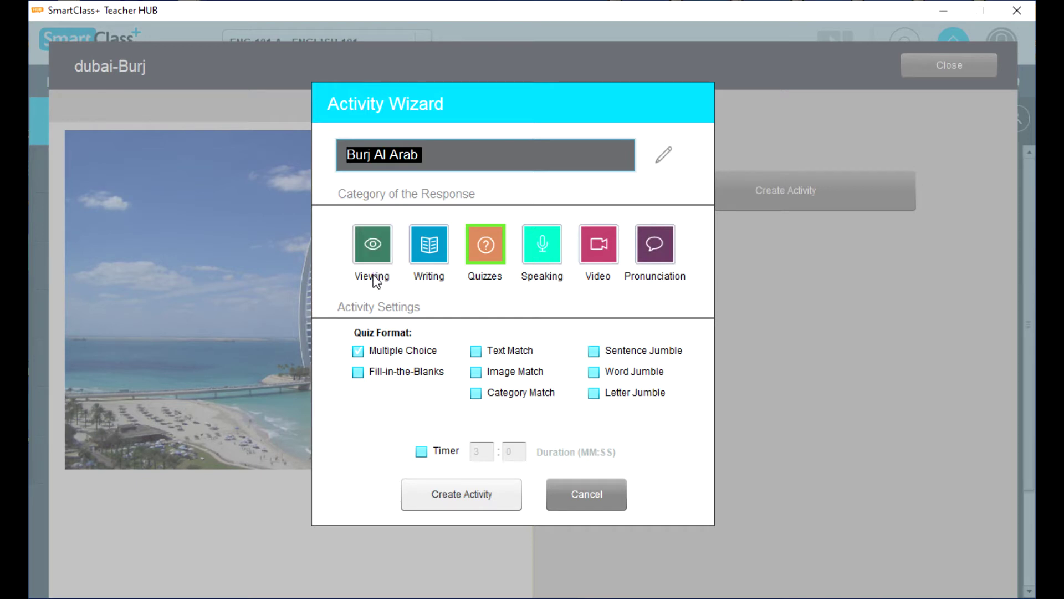
Step: Create the activity with the Speaking response and set its student instructions to "Record a 1-2 minute description of the image at left."
{"action": "left_click", "coordinate": [533, 256]}
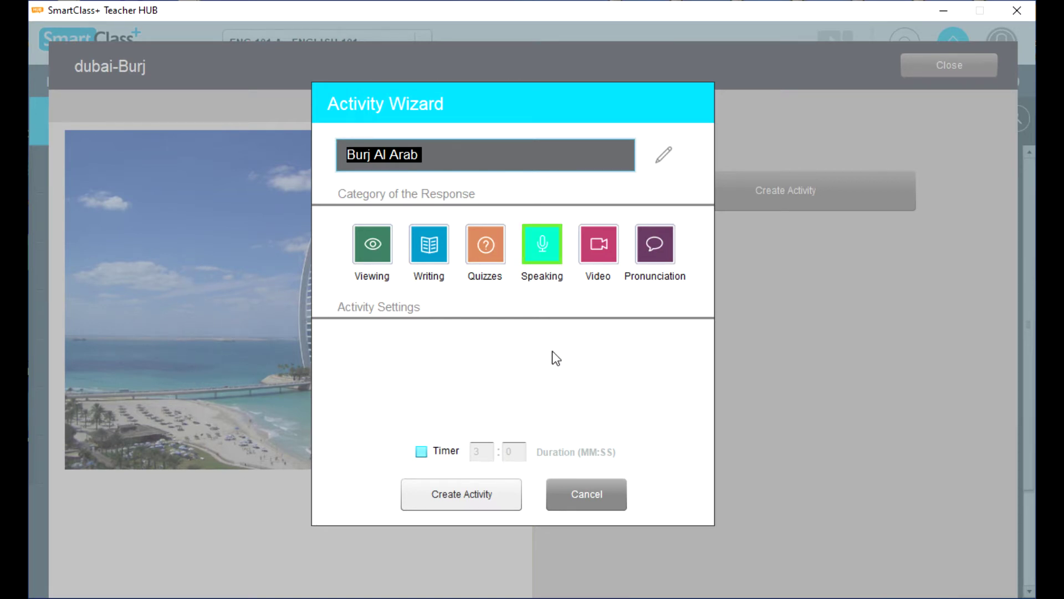
{"action": "left_click", "coordinate": [491, 494]}
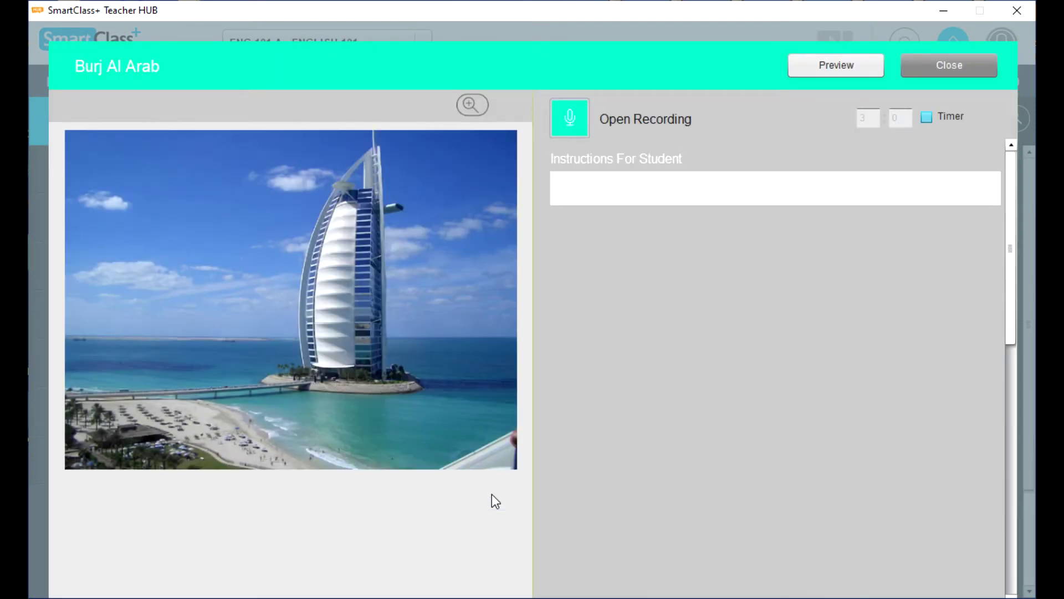
{"action": "left_click", "coordinate": [677, 193]}
{"action": "type", "text": "Record a 1-2 minute "}
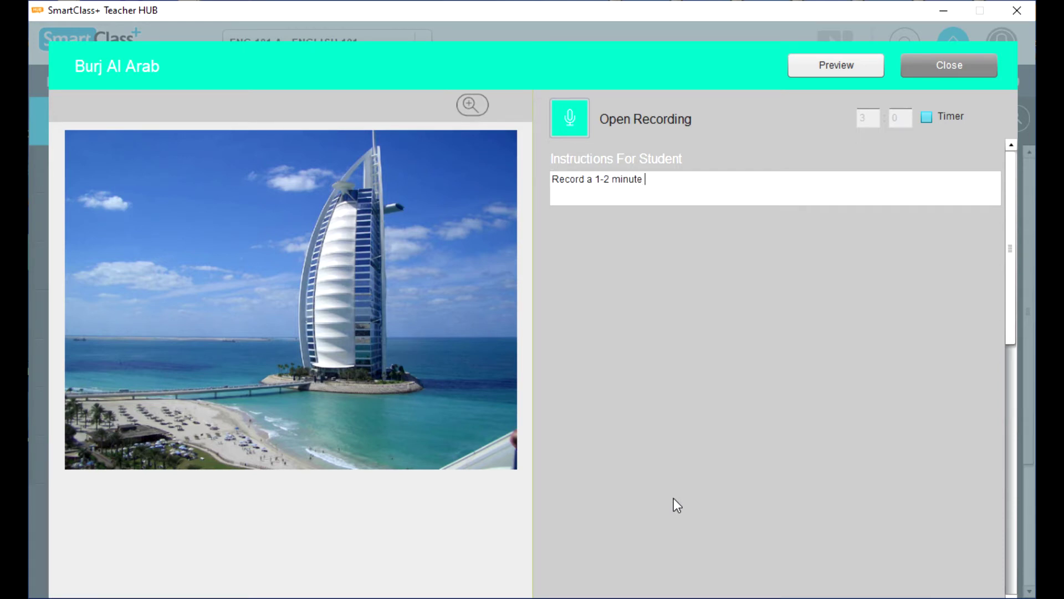
{"action": "type", "text": "description of the image"}
{"action": "type", "text": "at left."}
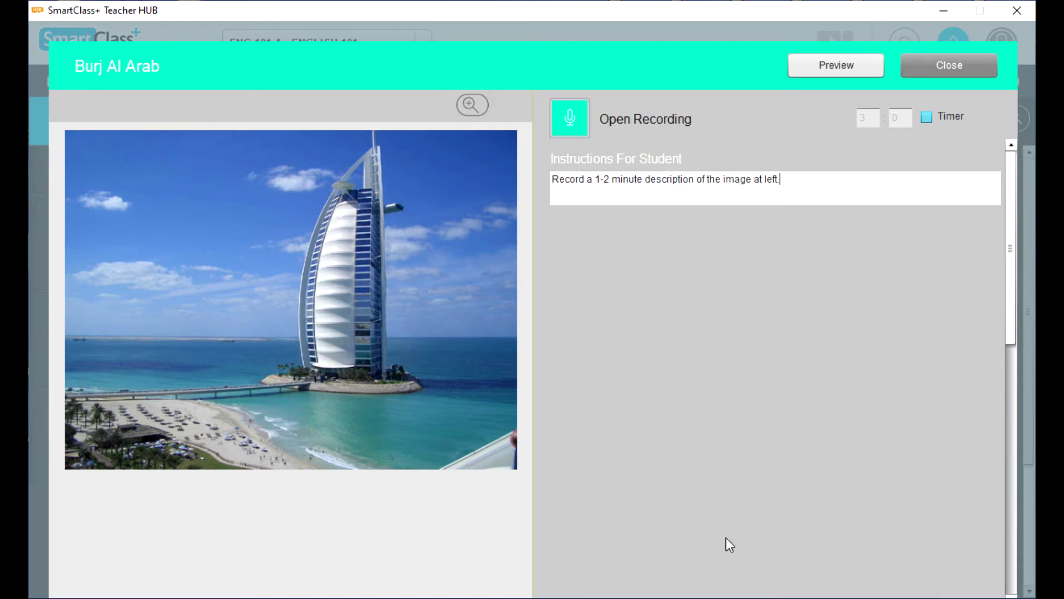
Step: Preview the Burj Al Arab activity as a student sees it, check its enlarged image, and close the preview and the activity
{"action": "left_click", "coordinate": [860, 70]}
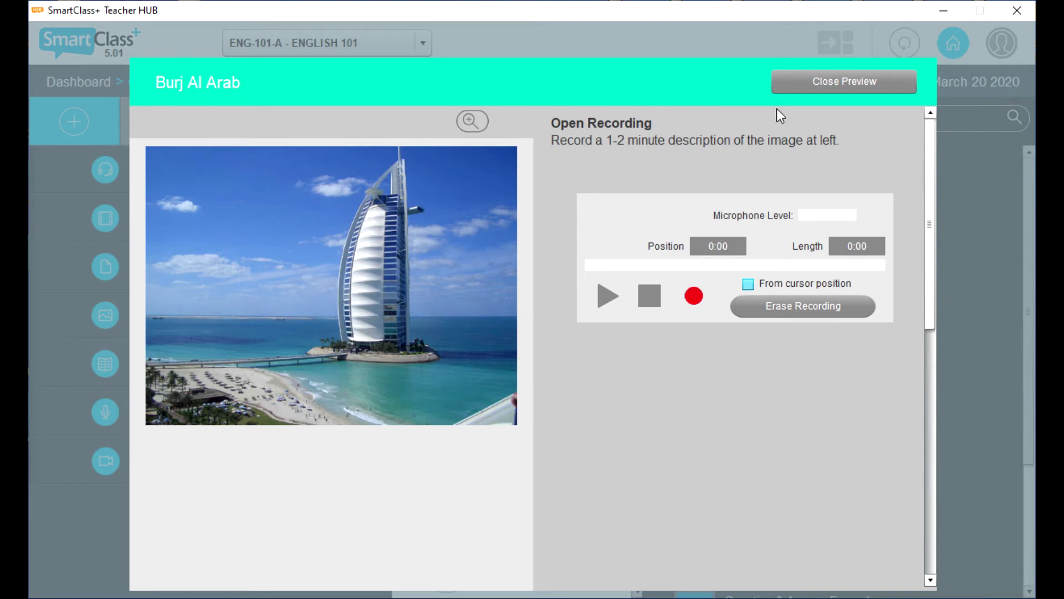
{"action": "left_click", "coordinate": [470, 123]}
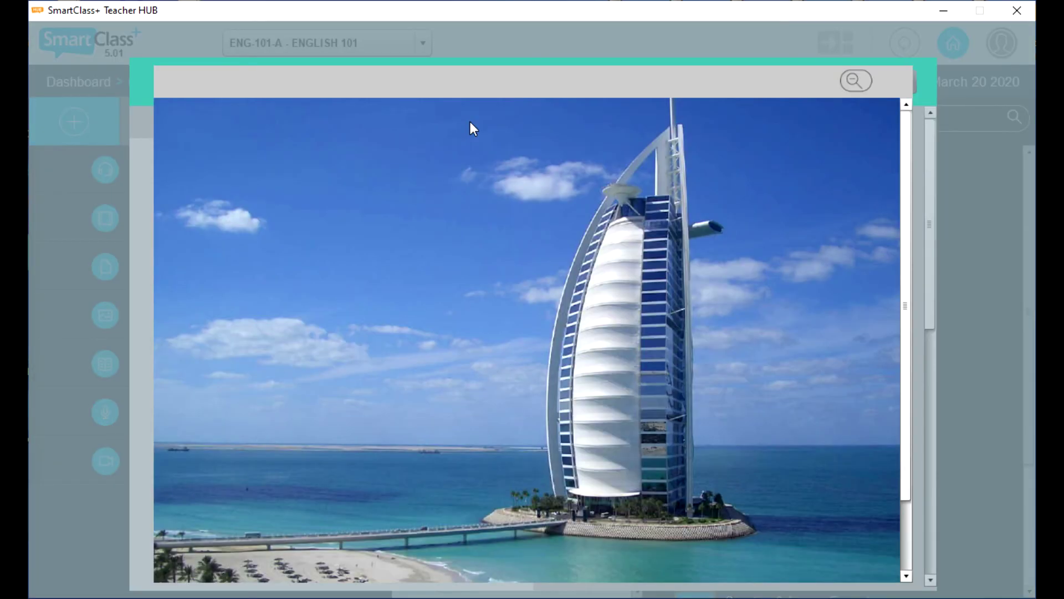
{"action": "left_click", "coordinate": [853, 78]}
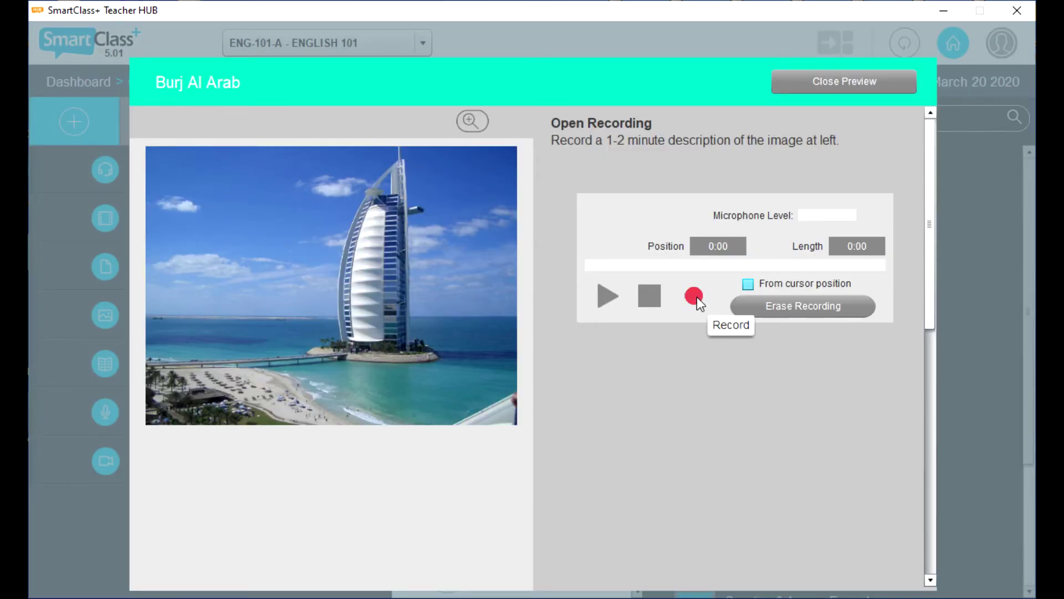
{"action": "left_click", "coordinate": [890, 80]}
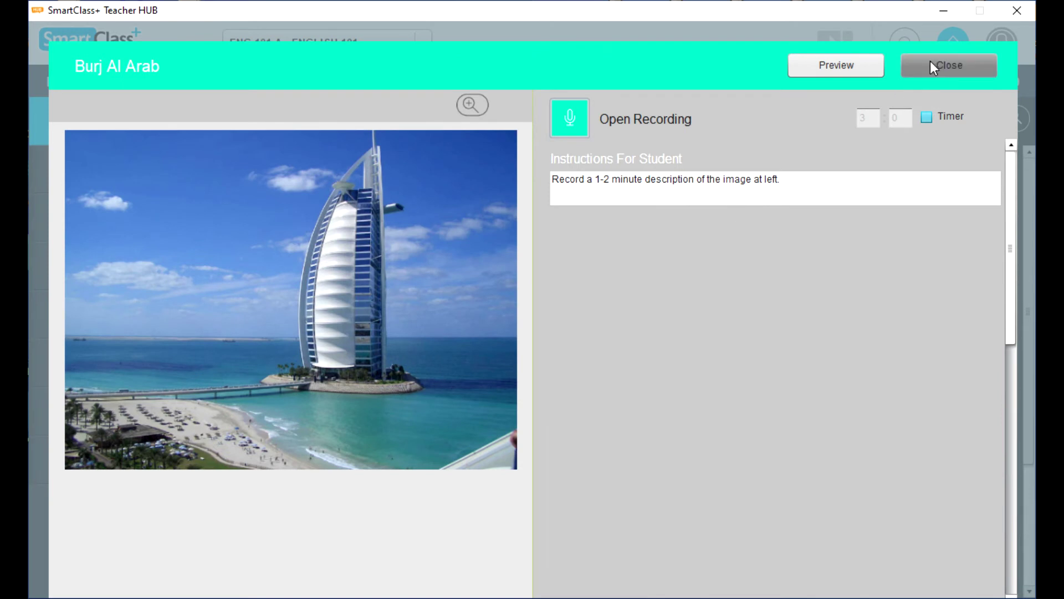
{"action": "left_click", "coordinate": [931, 65]}
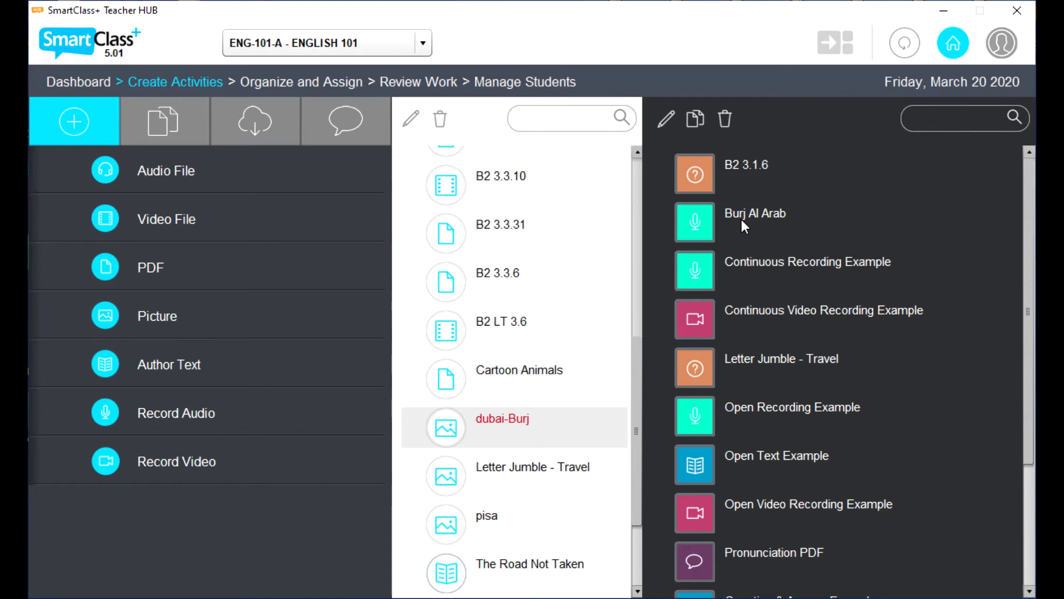
Step: In Organize and Assign, move Burj Al Arab, Continuous Video Recording Example and Letter Jumble - Travel into Folder 1 and make the folder available
{"action": "left_click", "coordinate": [348, 82]}
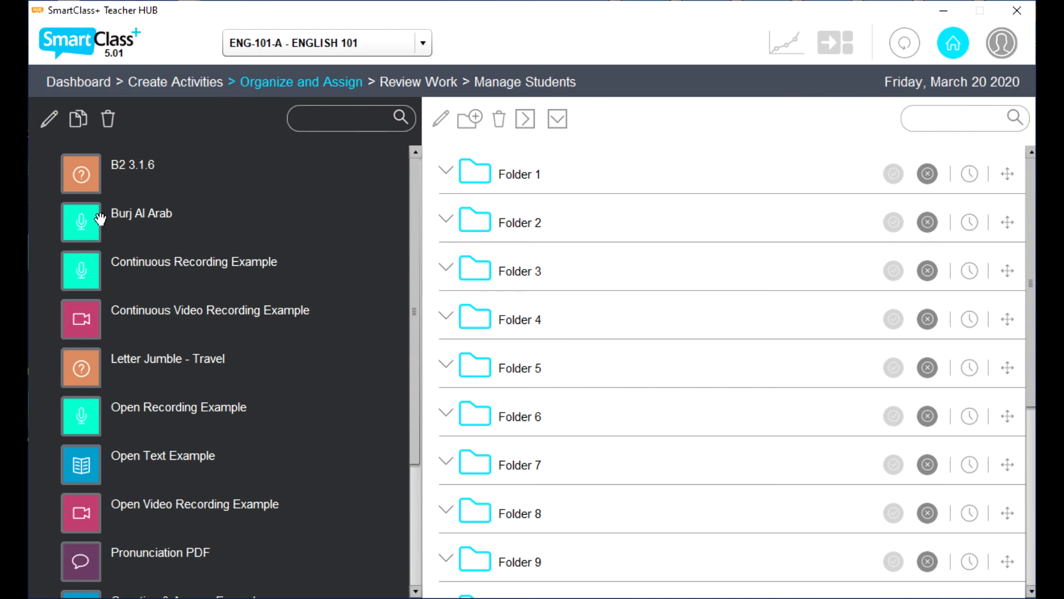
{"action": "left_click_drag", "start_coordinate": [88, 224], "coordinate": [488, 213]}
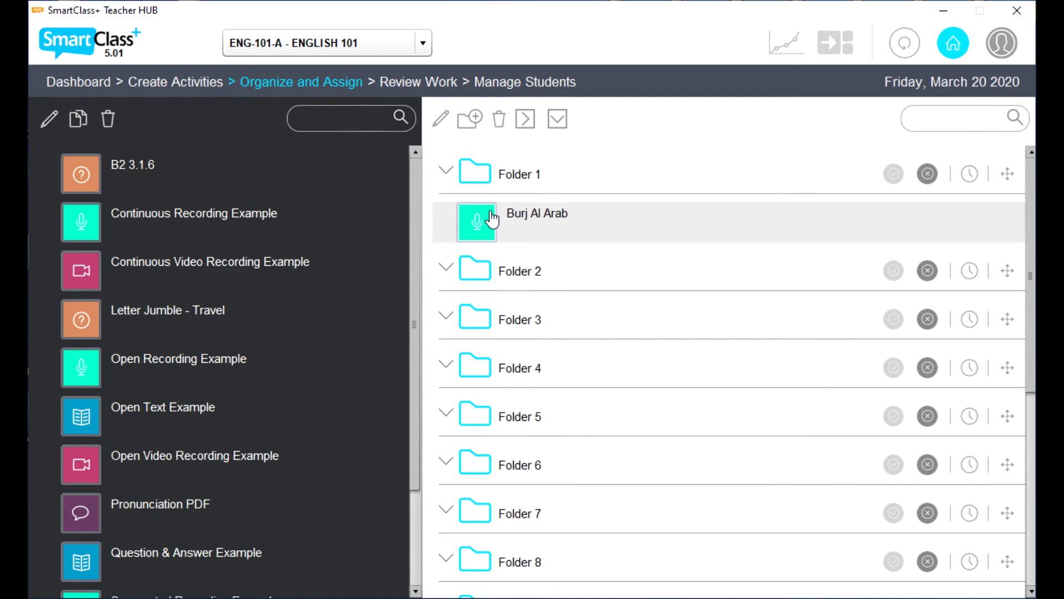
{"action": "left_click_drag", "start_coordinate": [91, 275], "coordinate": [489, 263]}
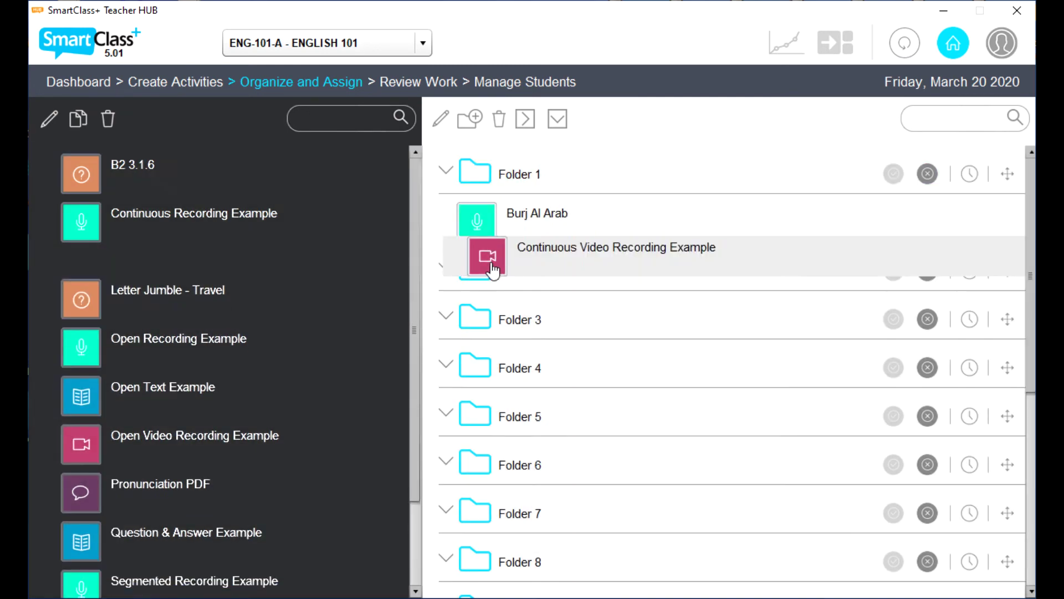
{"action": "left_click_drag", "start_coordinate": [89, 283], "coordinate": [499, 327]}
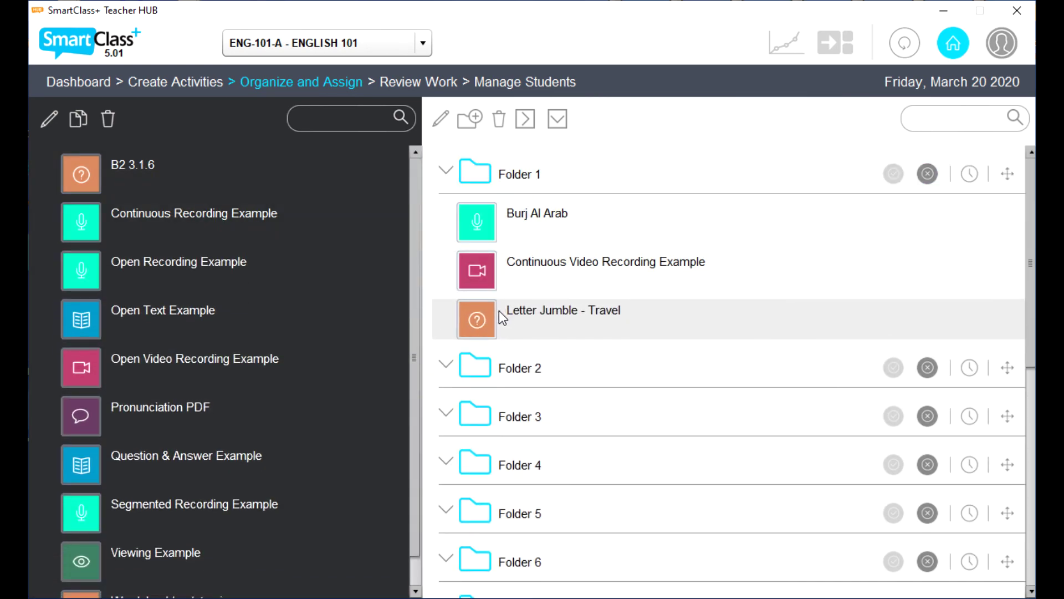
{"action": "left_click", "coordinate": [893, 174]}
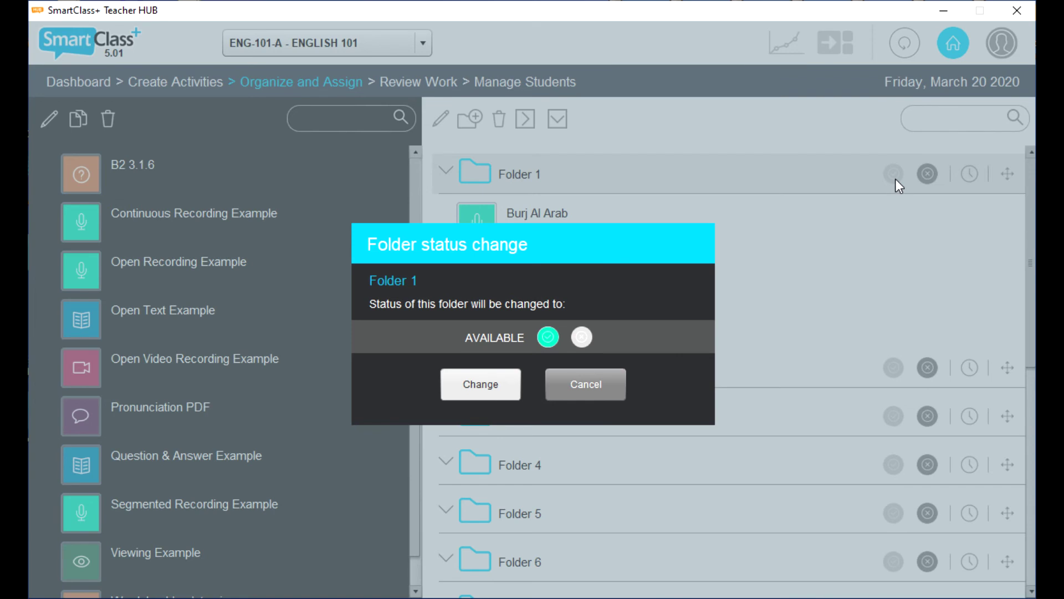
{"action": "left_click", "coordinate": [485, 388]}
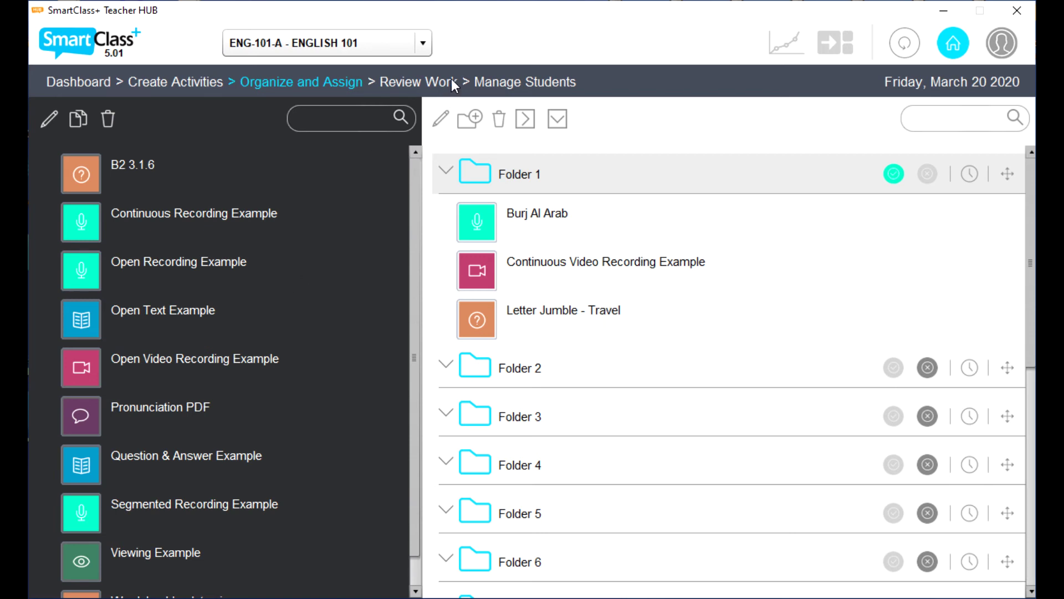
Step: In Review Work, open the Burj Al Arab activity from Folder 1 and select the eighth listed student's submission
{"action": "left_click", "coordinate": [427, 80]}
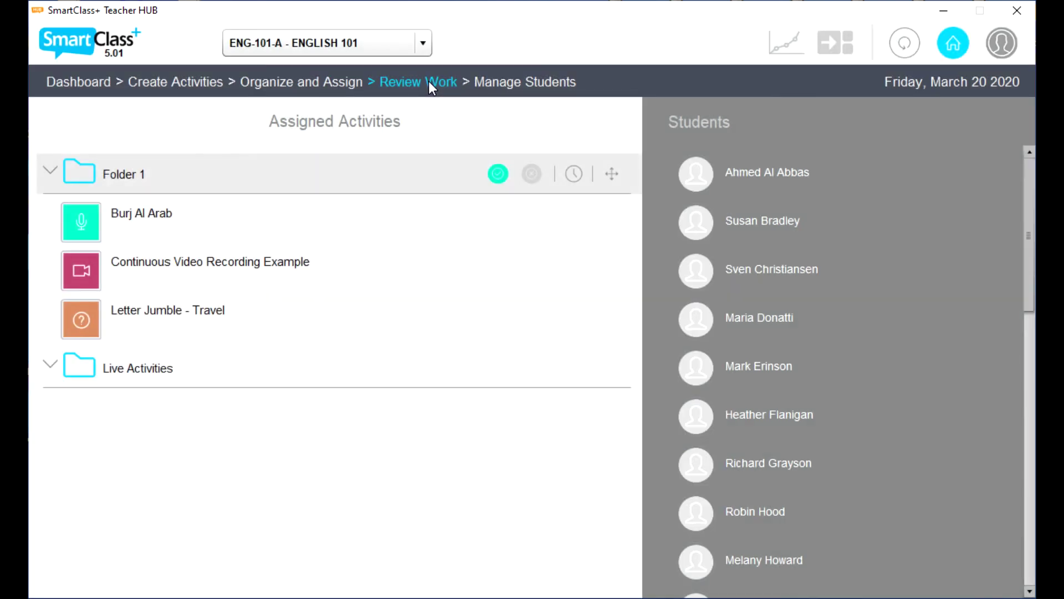
{"action": "left_click", "coordinate": [98, 218]}
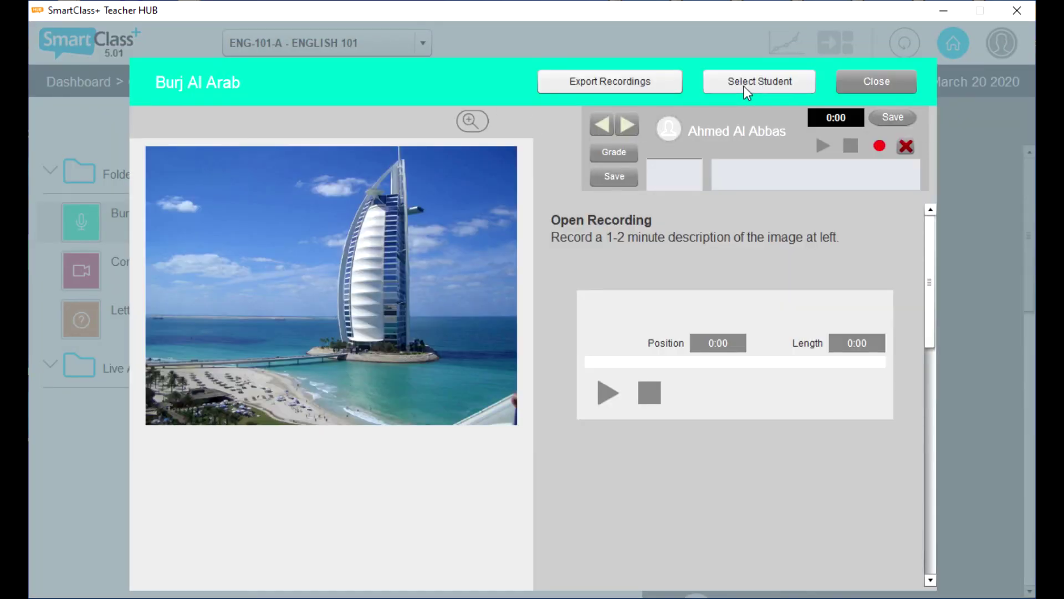
{"action": "left_click", "coordinate": [744, 84]}
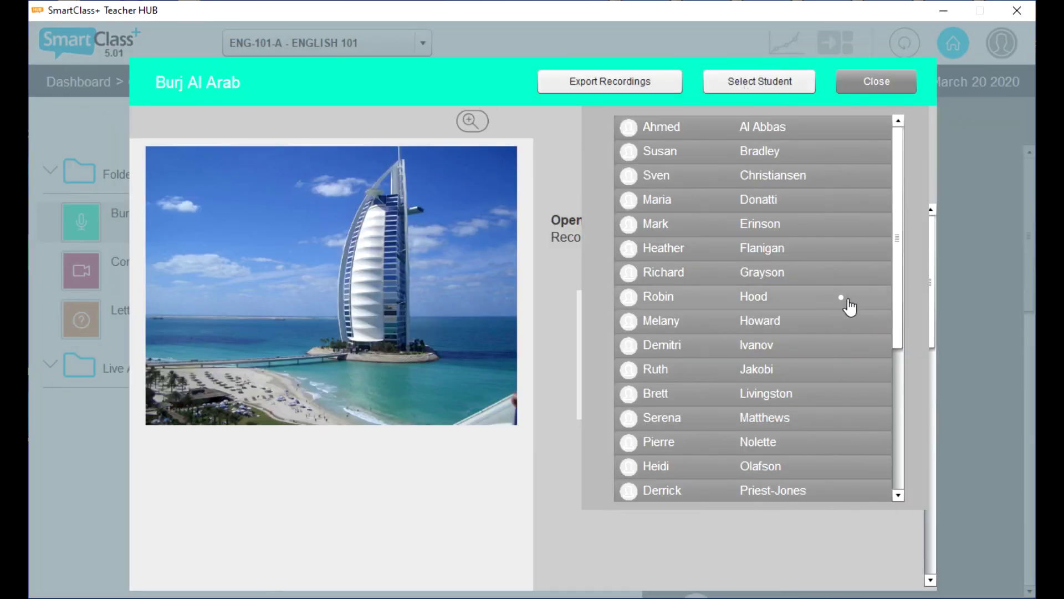
{"action": "left_click", "coordinate": [690, 306]}
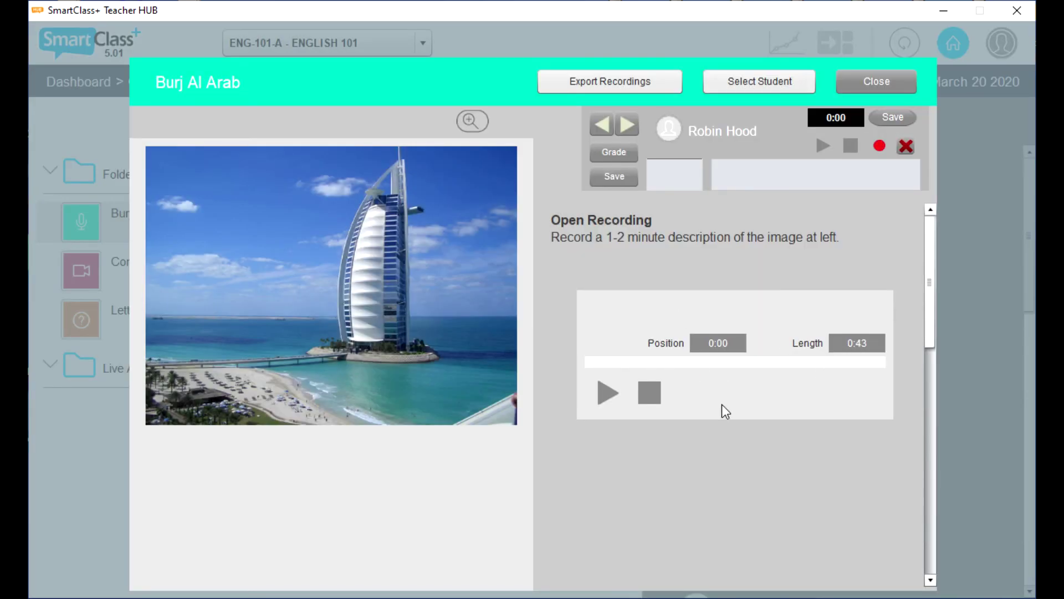
Step: Grade the student's submission 85%, add the comment "Good work" followed by the student's first name, and save the grade
{"action": "left_click", "coordinate": [671, 170]}
{"action": "mouse_move", "coordinate": [382, 595]}
{"action": "type", "text": "85"}
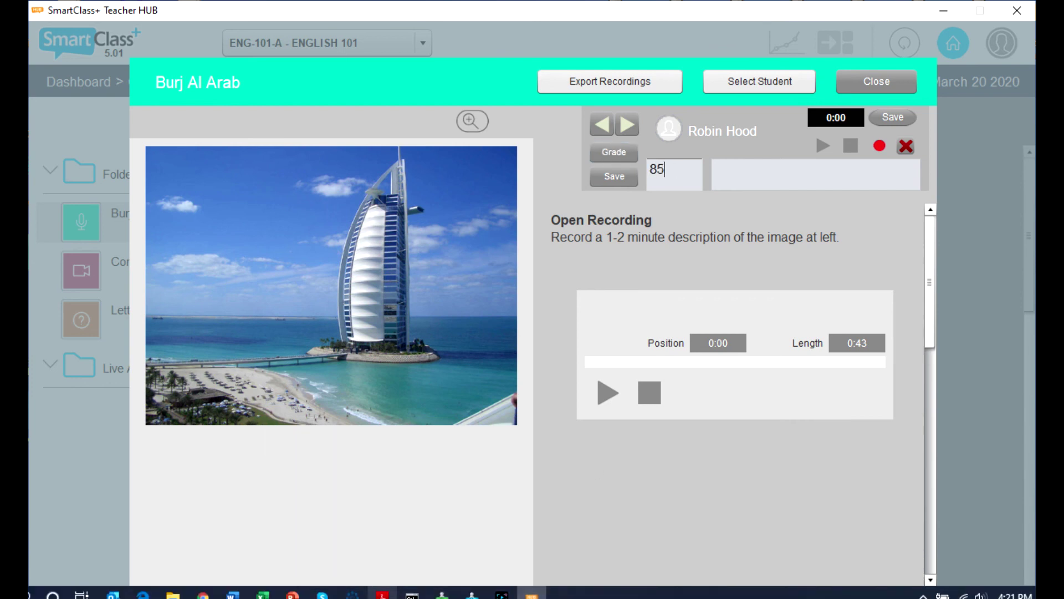
{"action": "type", "text": "%"}
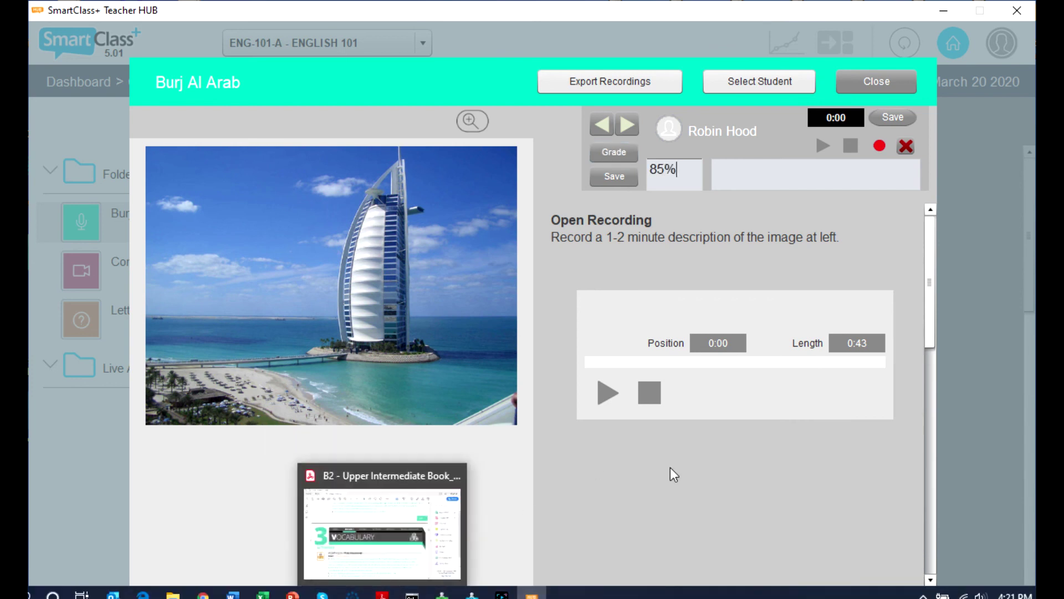
{"action": "left_click", "coordinate": [737, 188]}
{"action": "type", "text": "Good work Robin."}
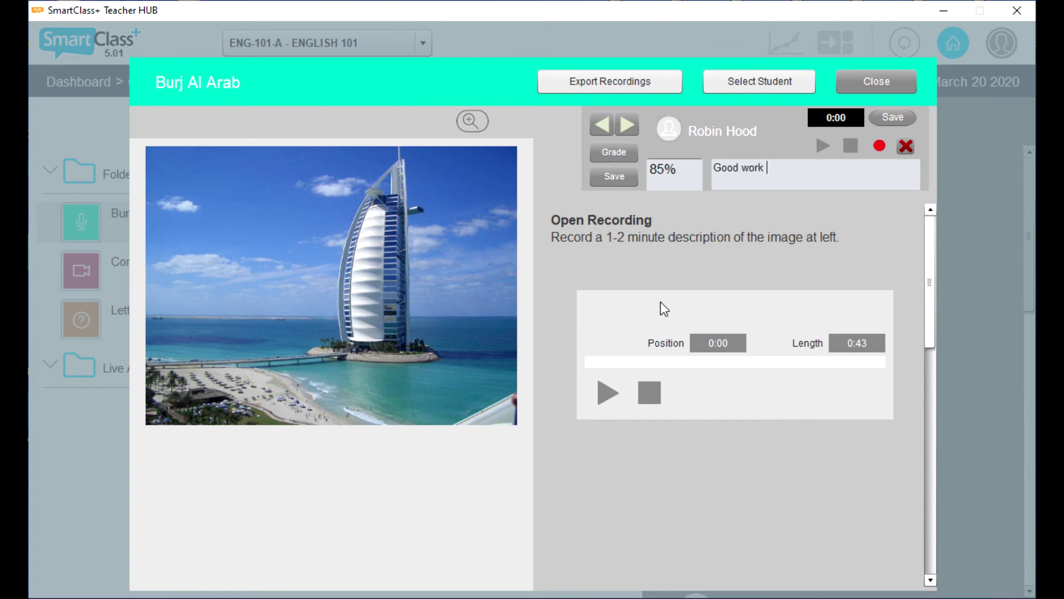
{"action": "left_click", "coordinate": [625, 176]}
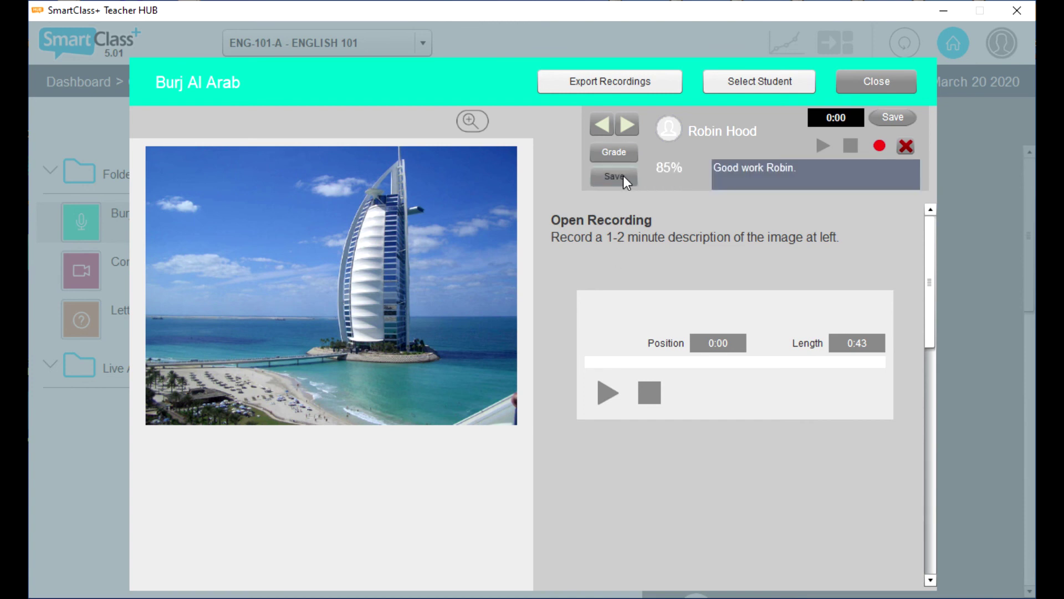
Step: Record about 17 seconds of spoken teacher feedback for the student and close the Burj Al Arab review
{"action": "left_click", "coordinate": [880, 144]}
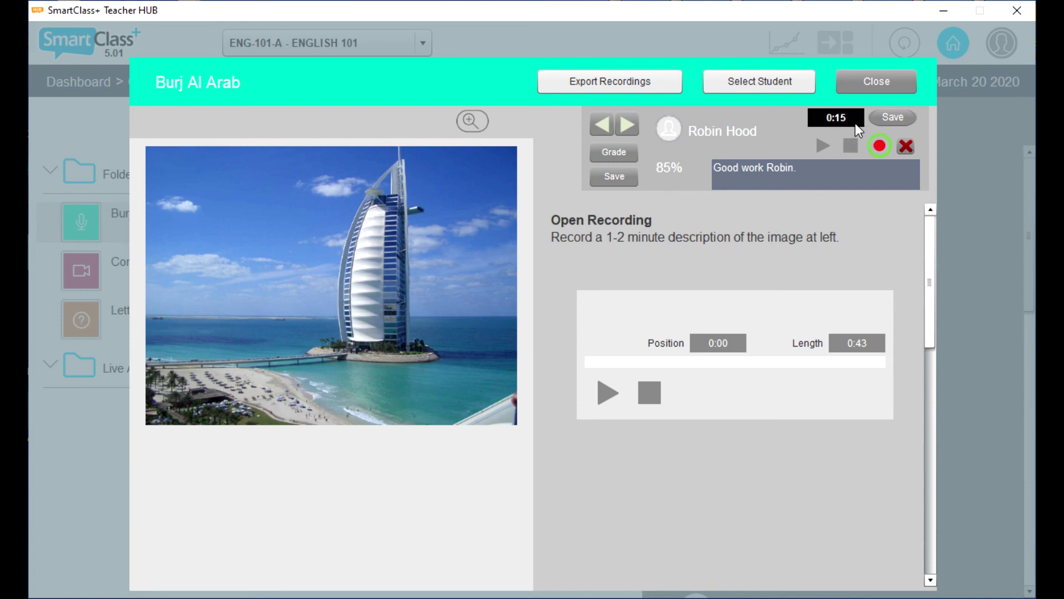
{"action": "left_click", "coordinate": [853, 143]}
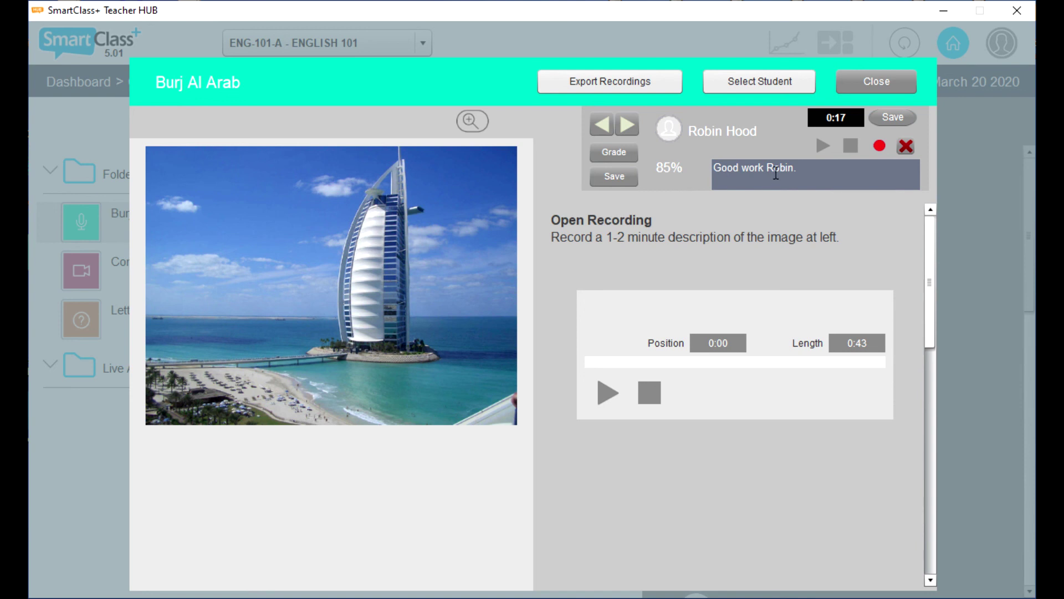
{"action": "left_click", "coordinate": [857, 81]}
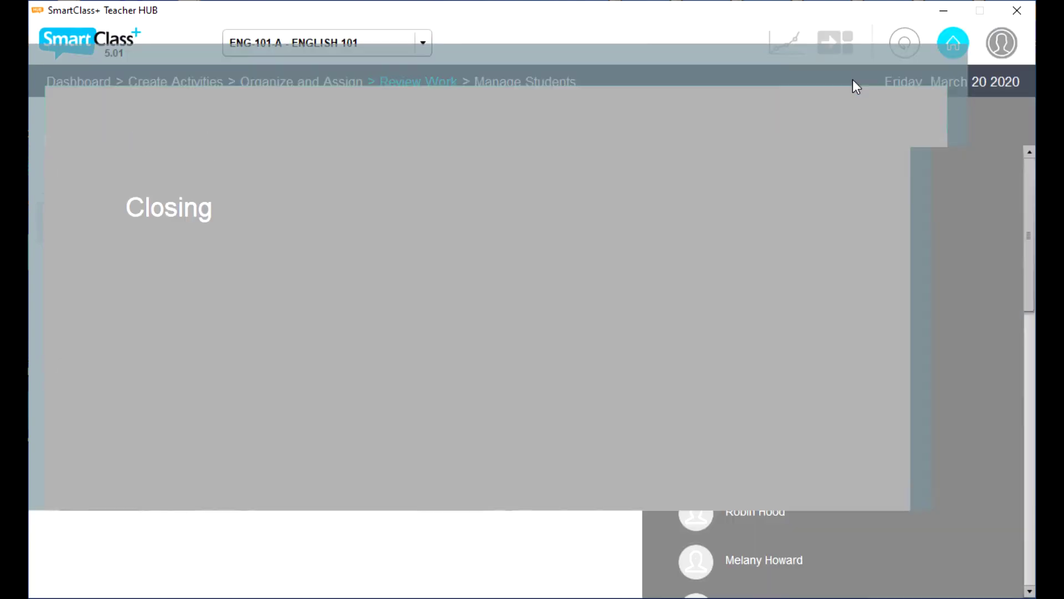